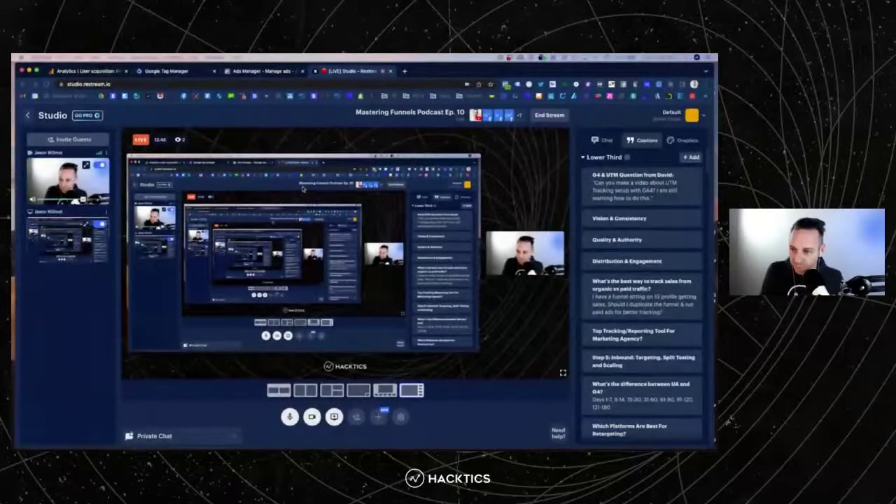
- Switch to Google Analytics and locate the JW Opt-in Sucess event among the existing events
{"action": "left_click", "coordinate": [78, 72]}
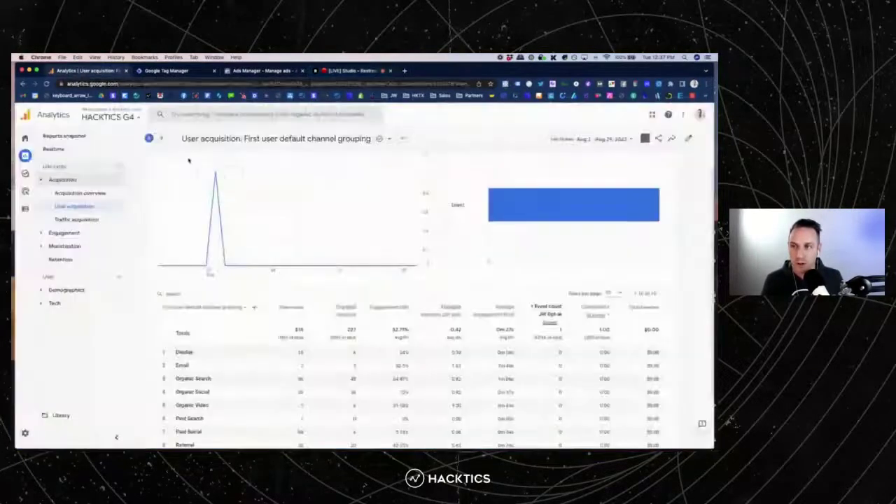
{"action": "left_click", "coordinate": [59, 182]}
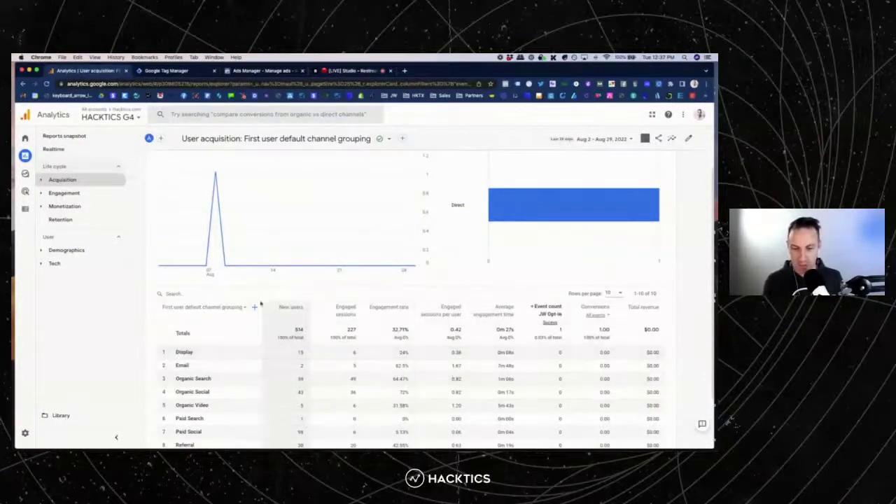
{"action": "left_click", "coordinate": [212, 296]}
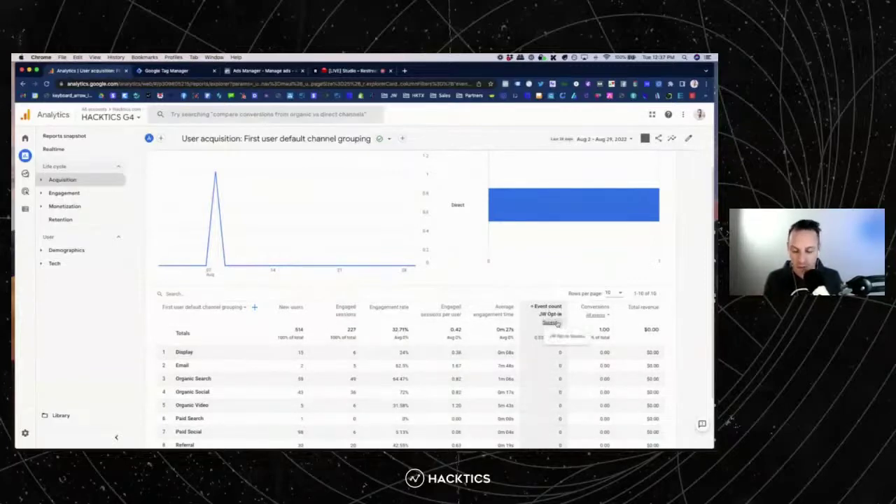
{"action": "left_click", "coordinate": [52, 149]}
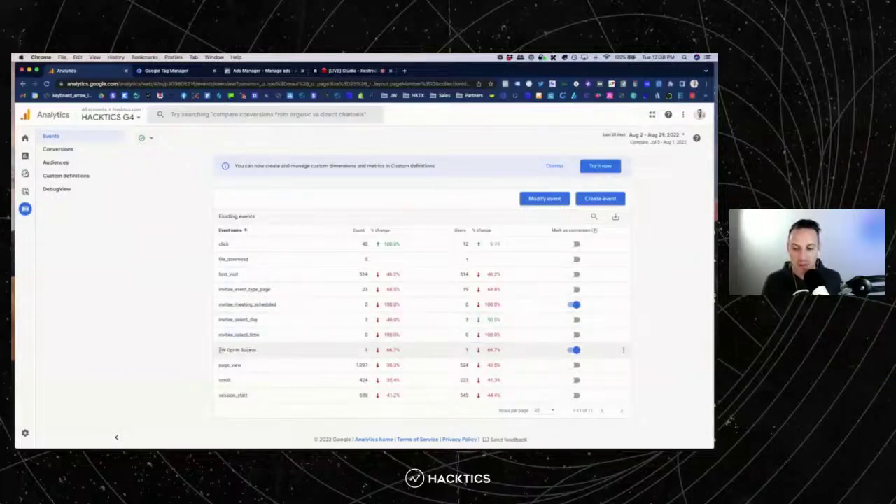
{"action": "left_click_drag", "start_coordinate": [259, 352], "coordinate": [218, 351]}
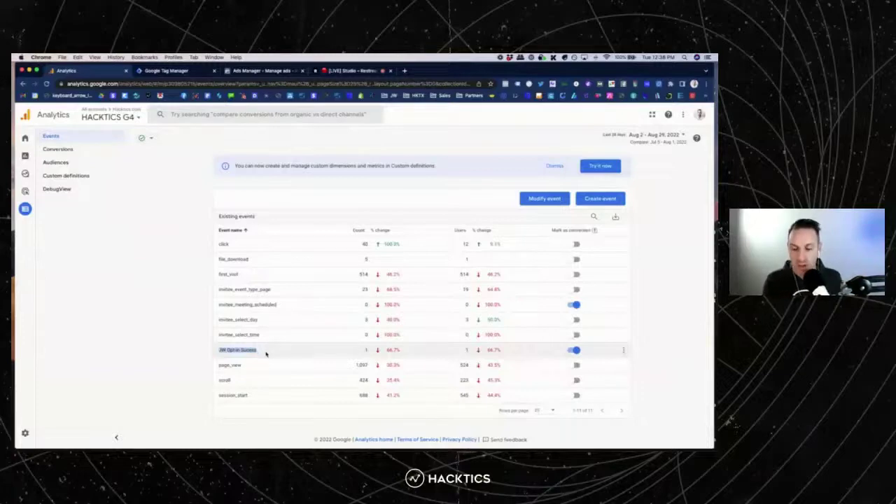
- Switch to Google Tag Manager and inspect the PageView - JW Optin Success trigger of the G4 JW Training Success tag
{"action": "left_click", "coordinate": [168, 71]}
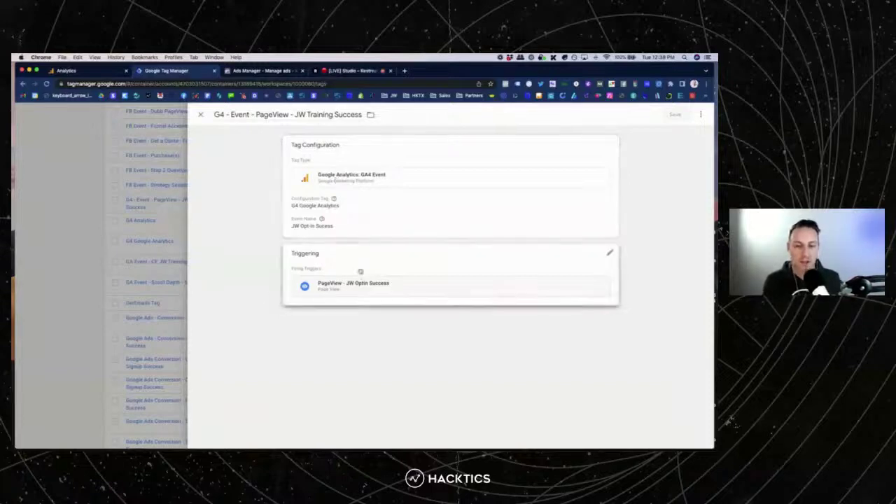
{"action": "left_click", "coordinate": [375, 293]}
{"action": "left_click", "coordinate": [399, 294]}
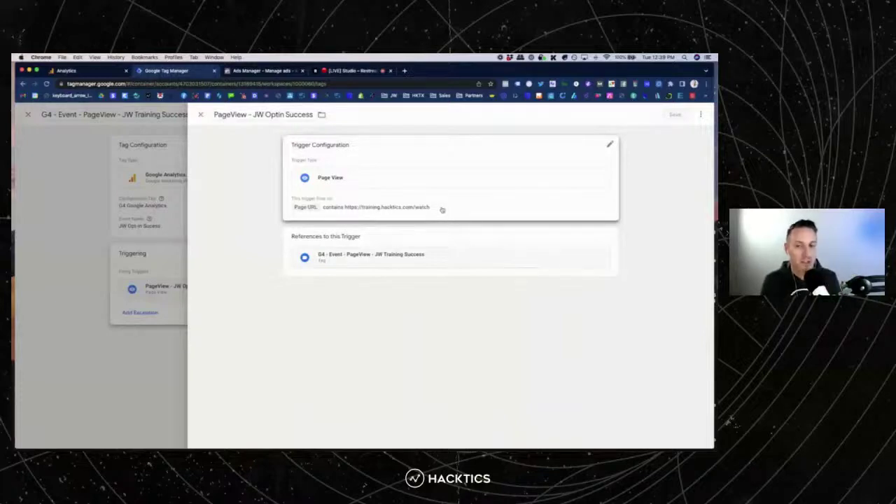
{"action": "left_click", "coordinate": [200, 114]}
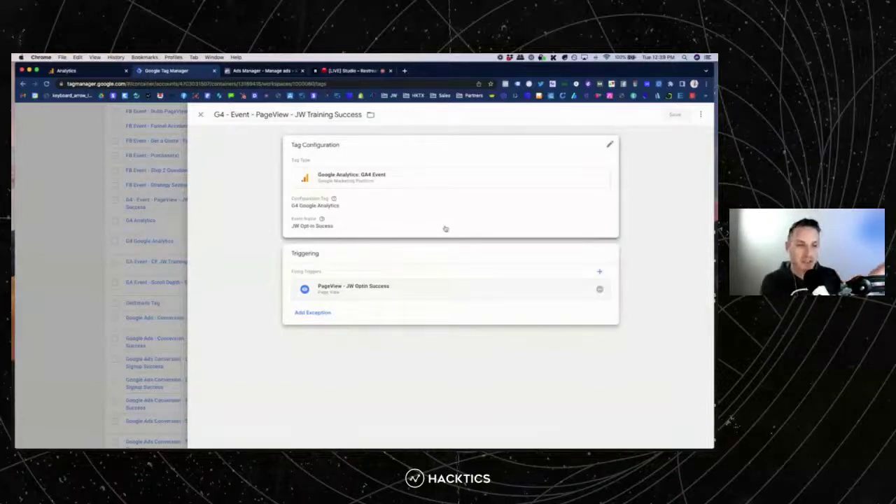
- Compare the JW Opt-in Sucess event in Google Analytics with its GA4 event tag in Google Tag Manager
{"action": "left_click", "coordinate": [65, 71]}
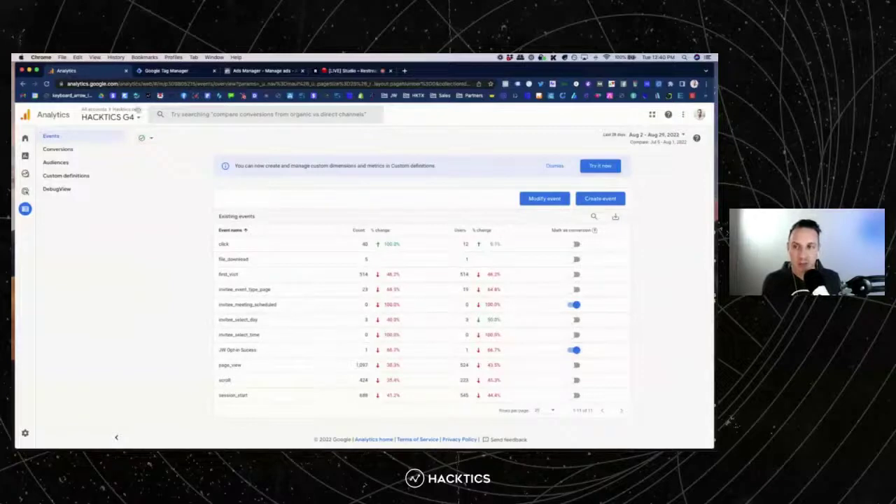
{"action": "left_click", "coordinate": [168, 71]}
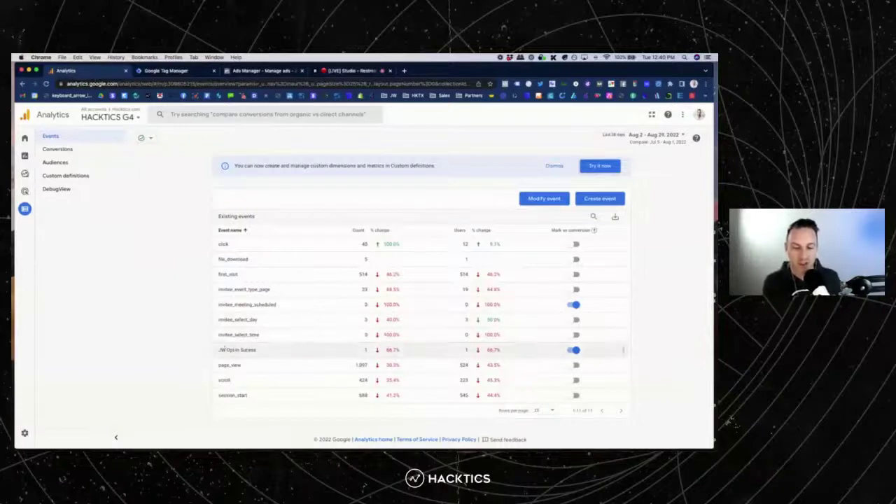
{"action": "mouse_move", "coordinate": [67, 212]}
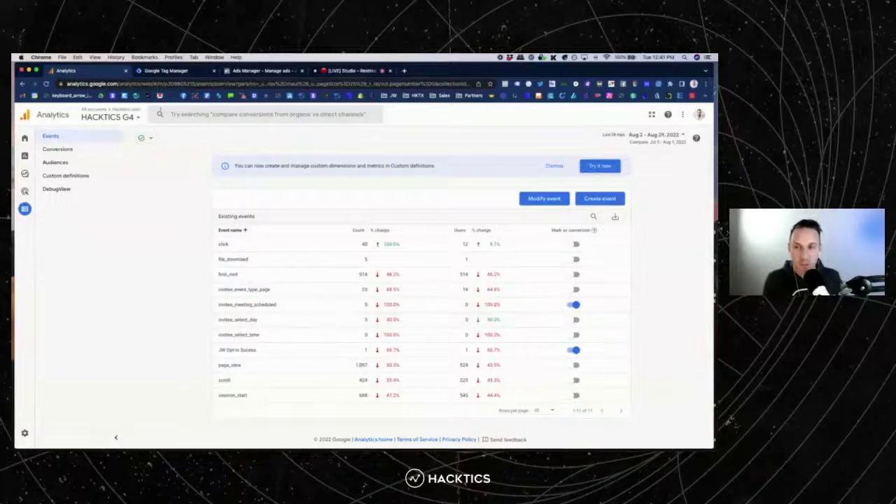
{"action": "left_click", "coordinate": [167, 70]}
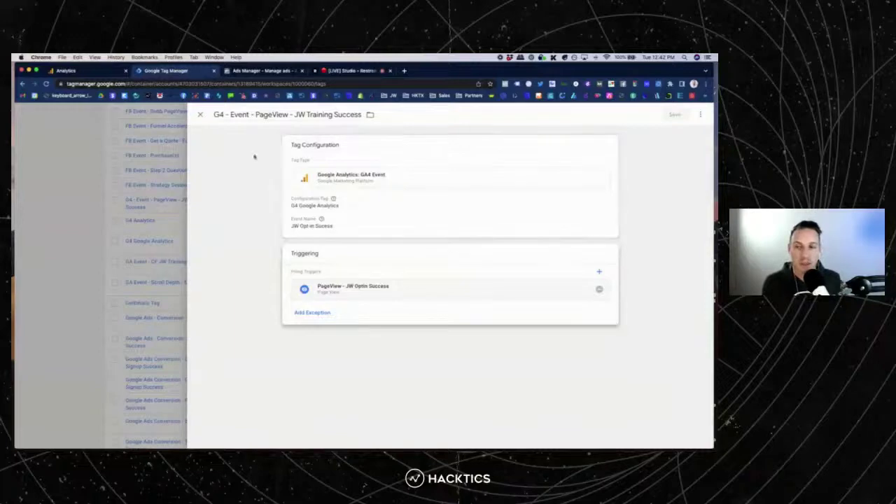
{"action": "left_click", "coordinate": [98, 71]}
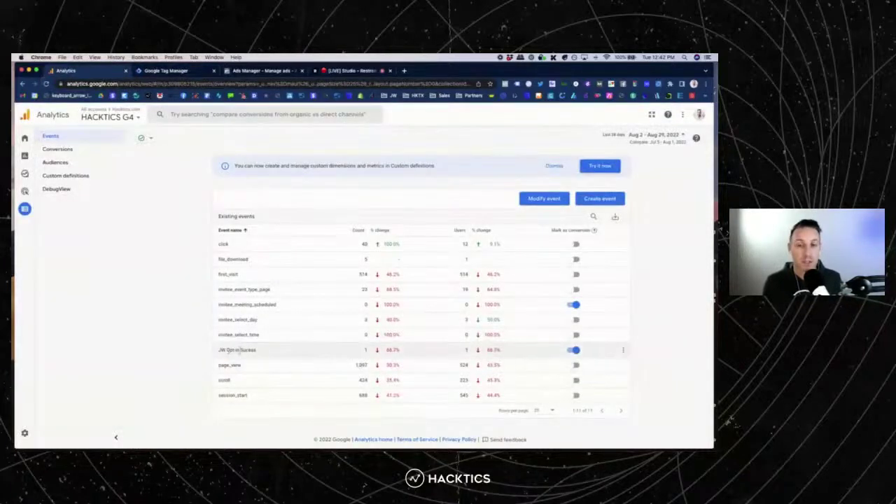
- Open the User acquisition report and review its table of first user default channel groupings
{"action": "mouse_move", "coordinate": [25, 210]}
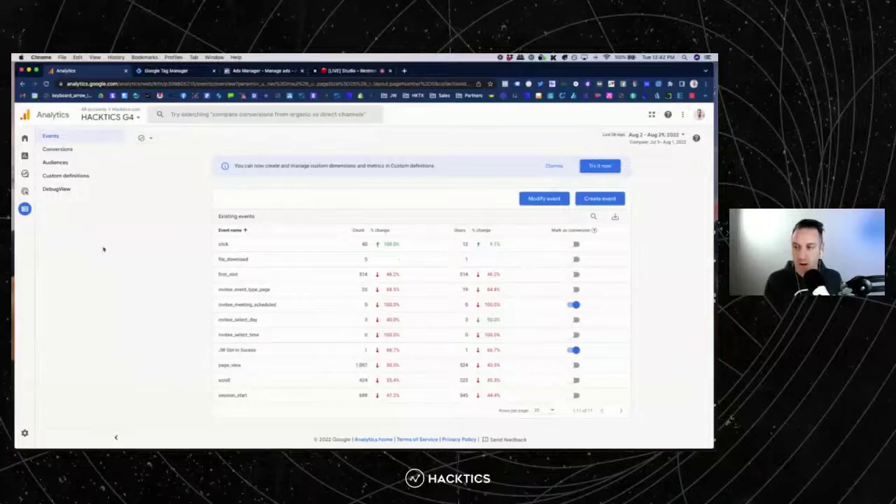
{"action": "mouse_move", "coordinate": [33, 158]}
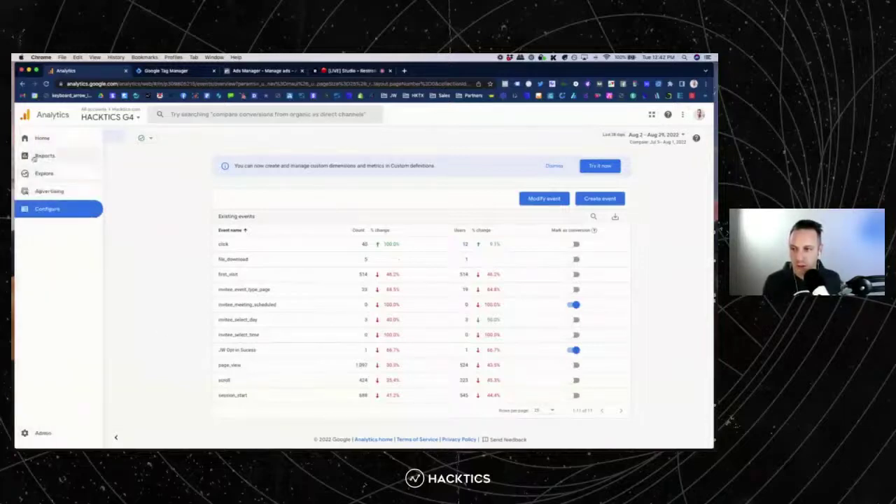
{"action": "left_click", "coordinate": [96, 172]}
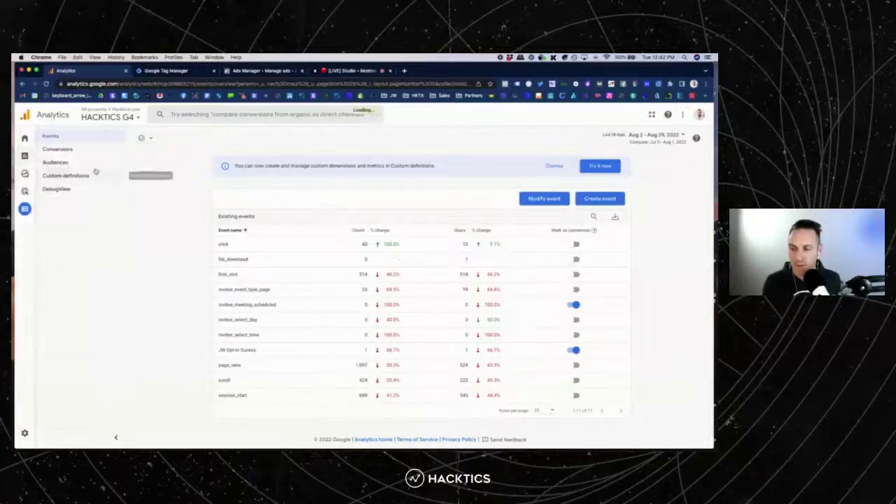
{"action": "left_click", "coordinate": [63, 180]}
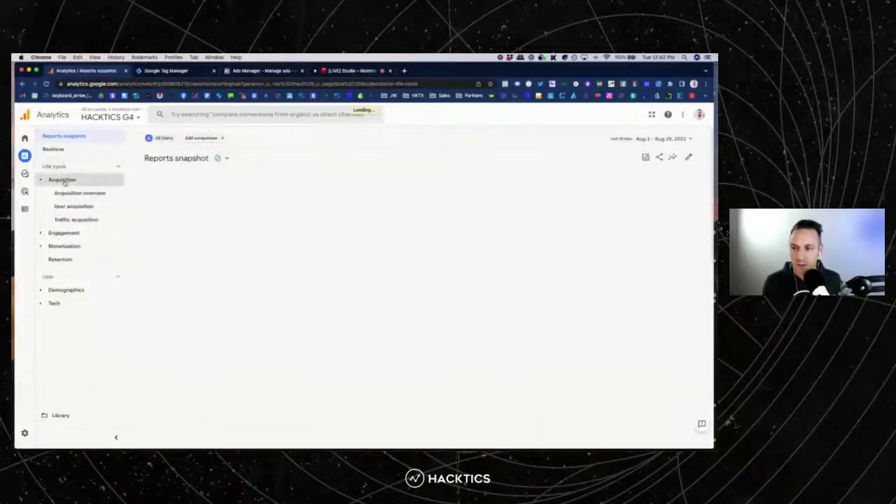
{"action": "left_click", "coordinate": [74, 206]}
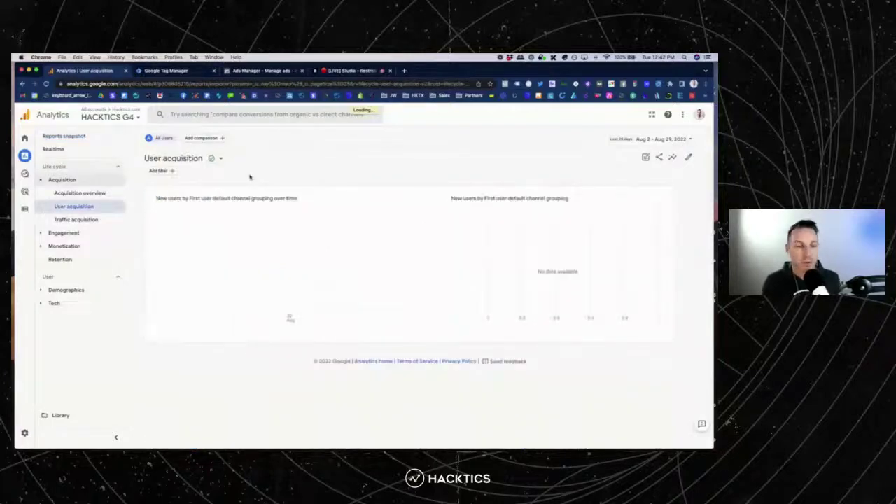
{"action": "scroll", "coordinate": [209, 276], "scroll_direction": "down", "scroll_amount": 3}
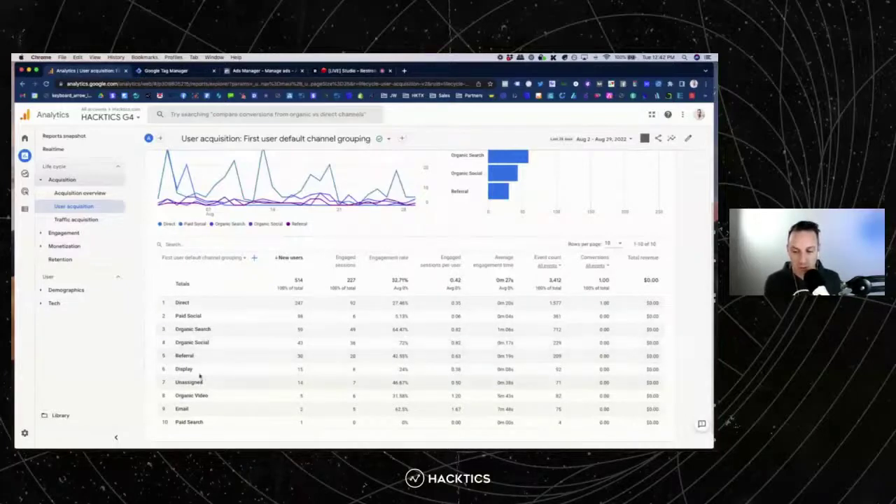
- Limit both the Event count and Conversions columns of the acquisition table to the JW Opt-in Sucess event
{"action": "scroll", "coordinate": [202, 369], "scroll_direction": "up", "scroll_amount": 3}
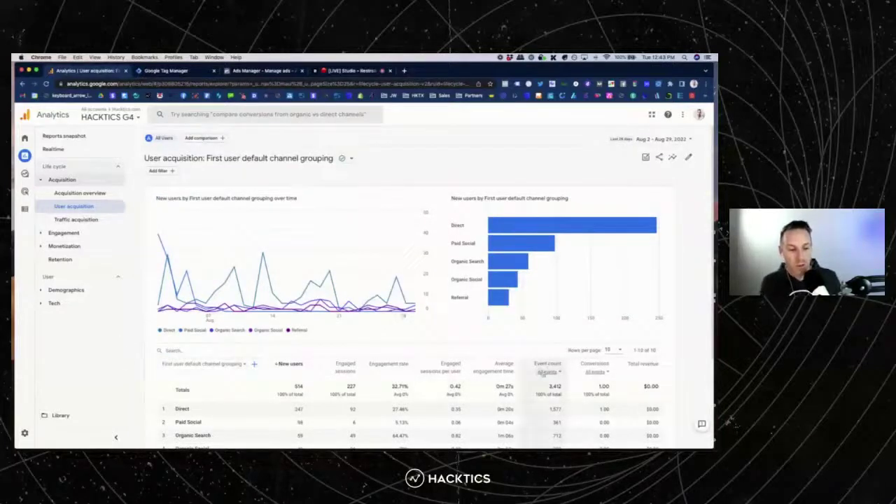
{"action": "left_click", "coordinate": [558, 373]}
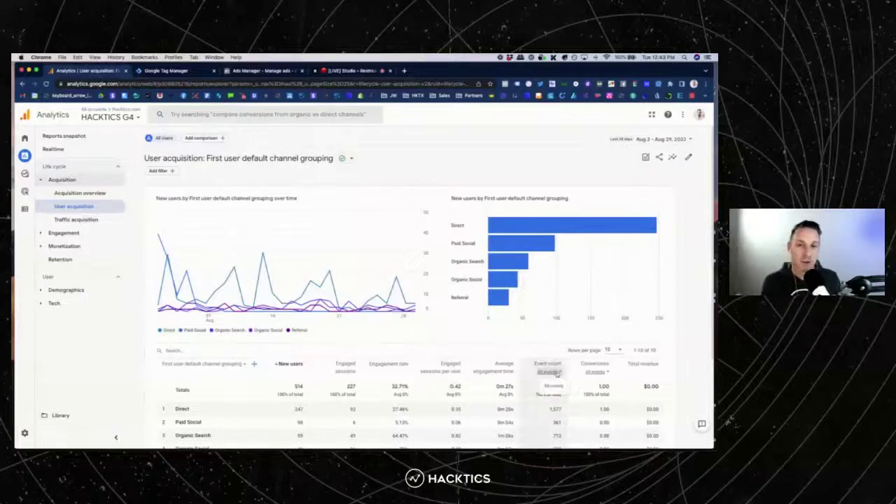
{"action": "scroll", "coordinate": [557, 374], "scroll_direction": "down", "scroll_amount": 1}
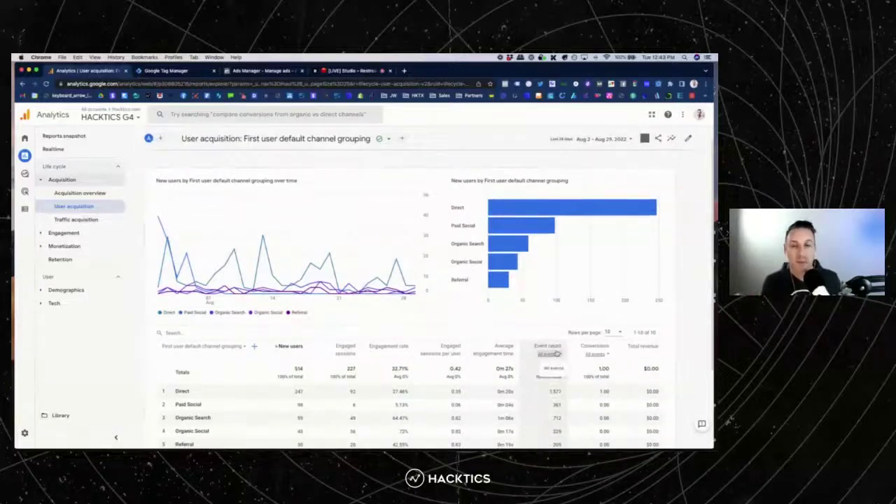
{"action": "scroll", "coordinate": [557, 354], "scroll_direction": "down", "scroll_amount": 2}
{"action": "left_click", "coordinate": [559, 315]}
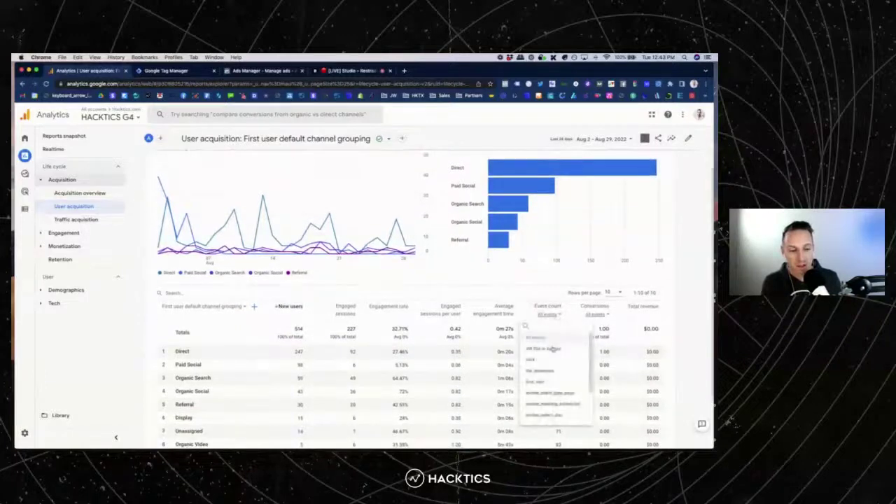
{"action": "left_click", "coordinate": [551, 343]}
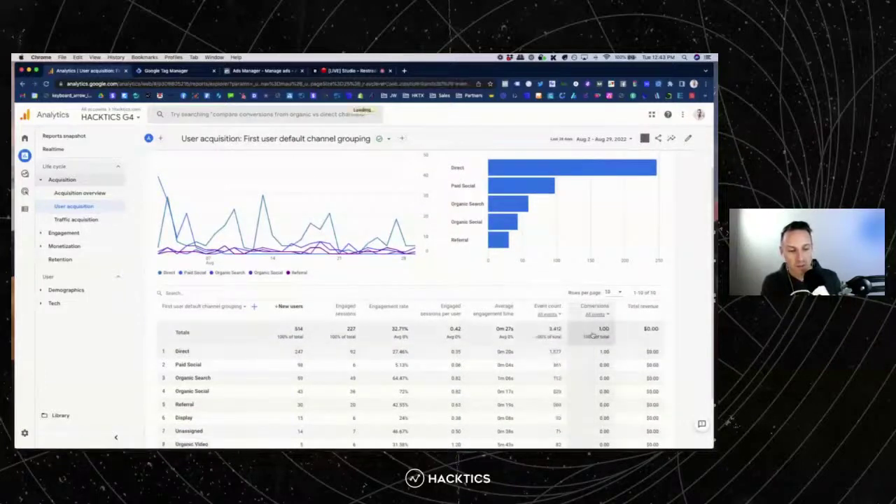
{"action": "left_click", "coordinate": [597, 314]}
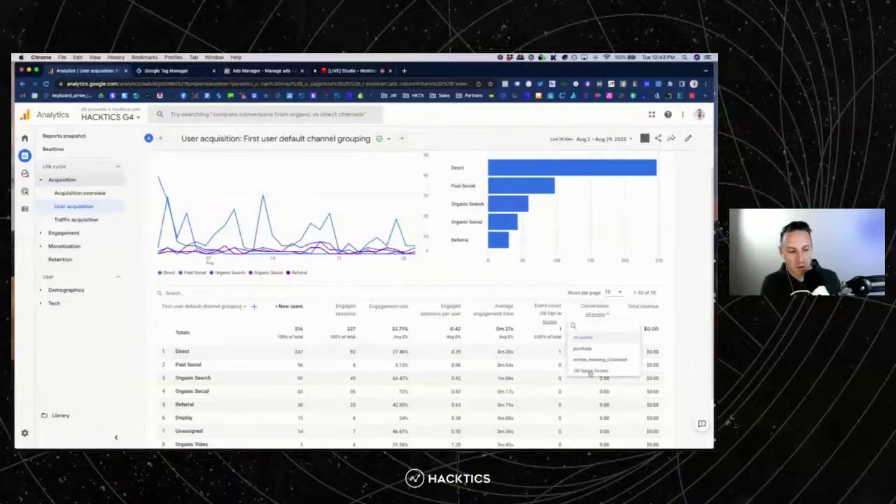
{"action": "left_click", "coordinate": [589, 371]}
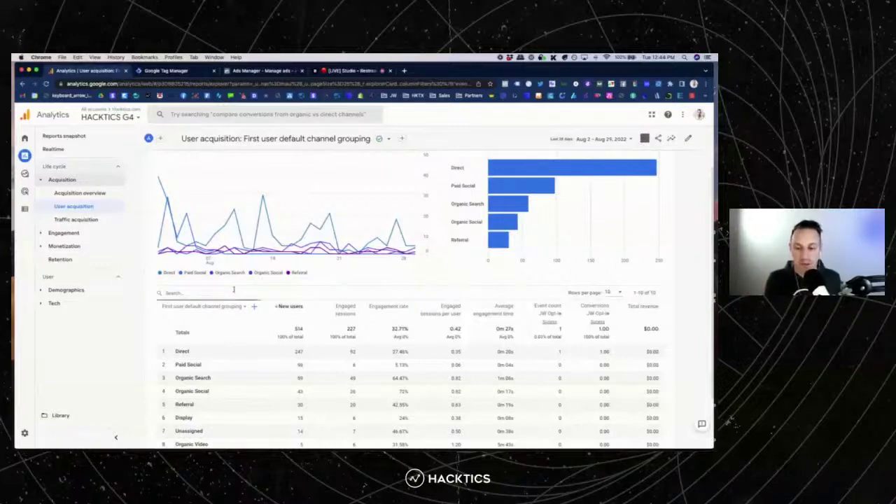
- Break the acquisition table down by First user source / medium and review the listed traffic sources
{"action": "left_click", "coordinate": [242, 309]}
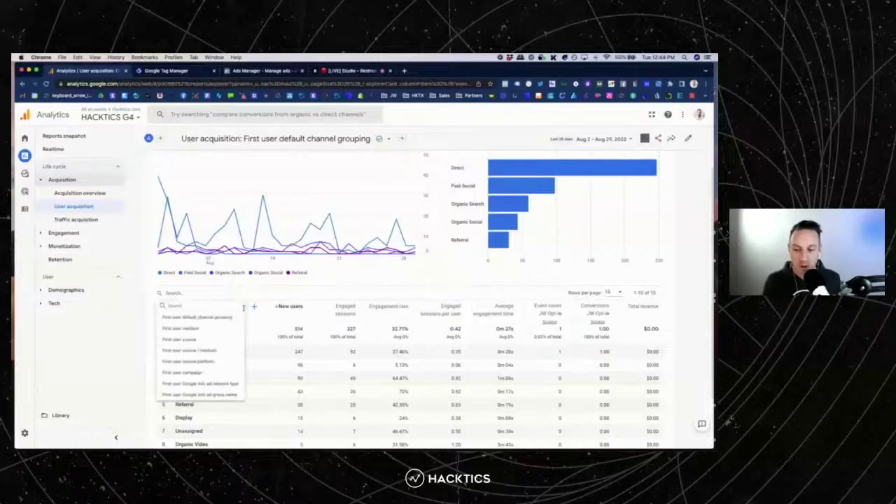
{"action": "left_click", "coordinate": [197, 317]}
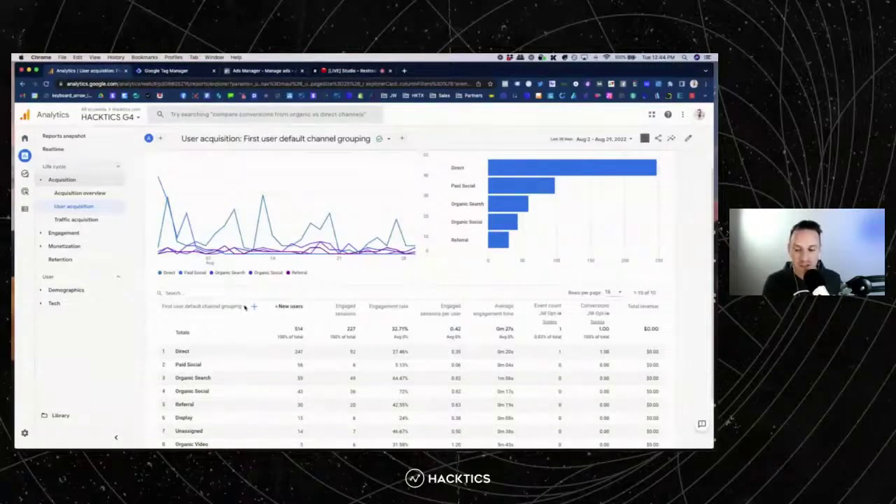
{"action": "left_click", "coordinate": [217, 308]}
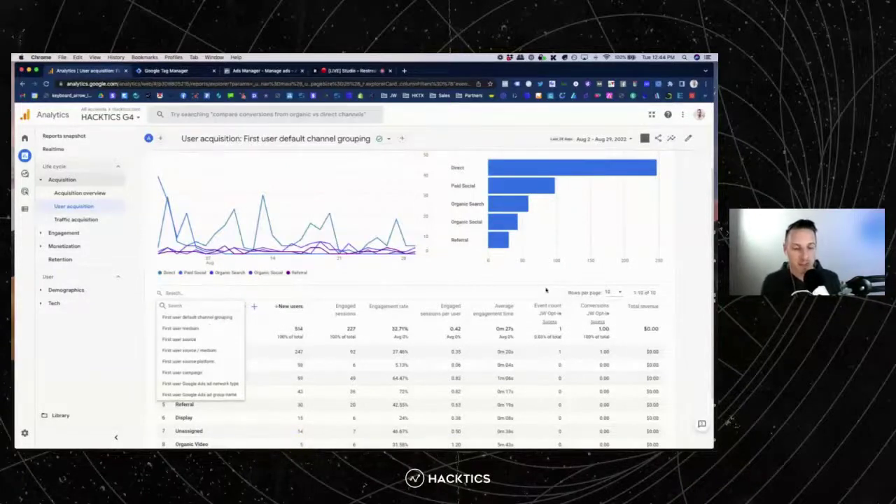
{"action": "left_click", "coordinate": [204, 352]}
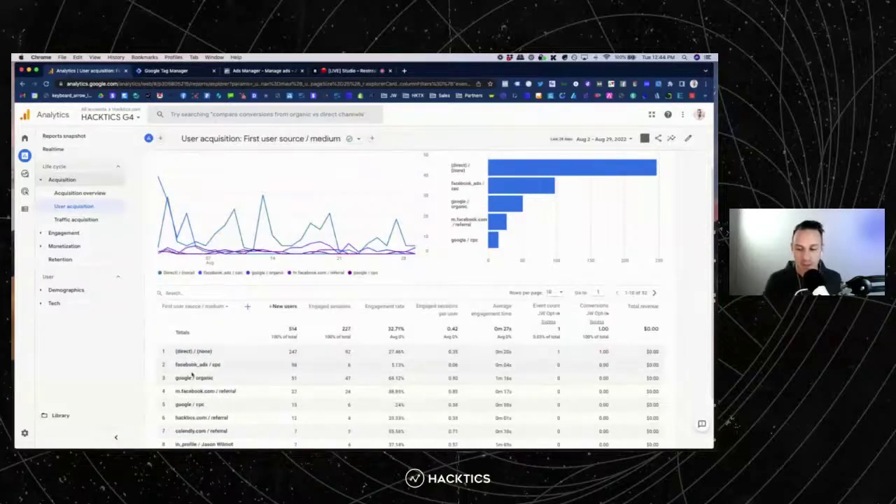
{"action": "scroll", "coordinate": [218, 400], "scroll_direction": "down", "scroll_amount": 1}
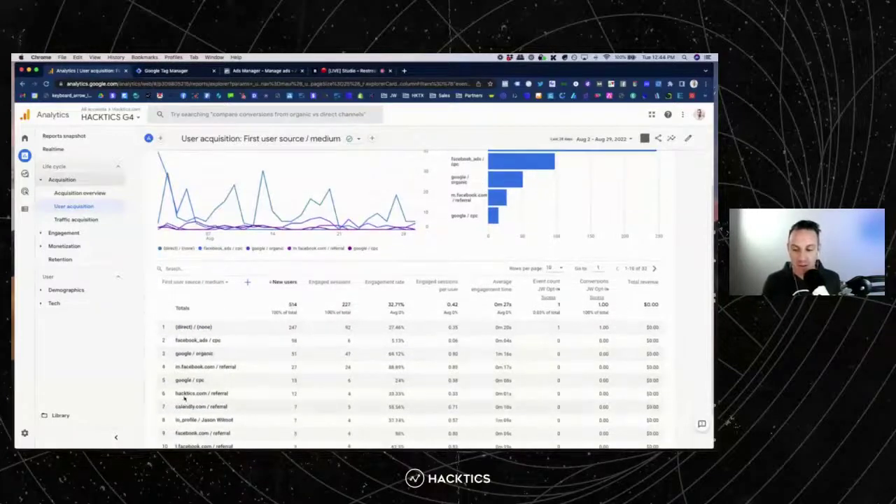
{"action": "scroll", "coordinate": [209, 389], "scroll_direction": "up", "scroll_amount": 3}
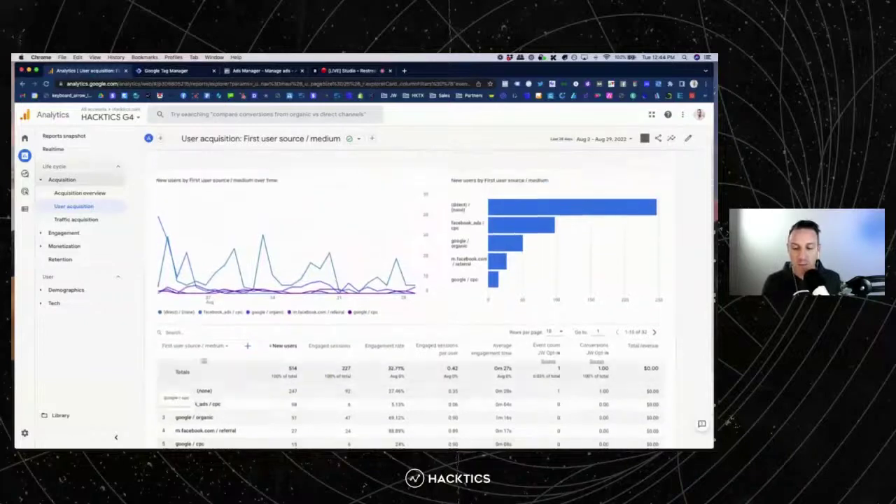
- Change the acquisition table's primary dimension to First user campaign
{"action": "scroll", "coordinate": [224, 308], "scroll_direction": "down", "scroll_amount": 2}
{"action": "left_click", "coordinate": [226, 299]}
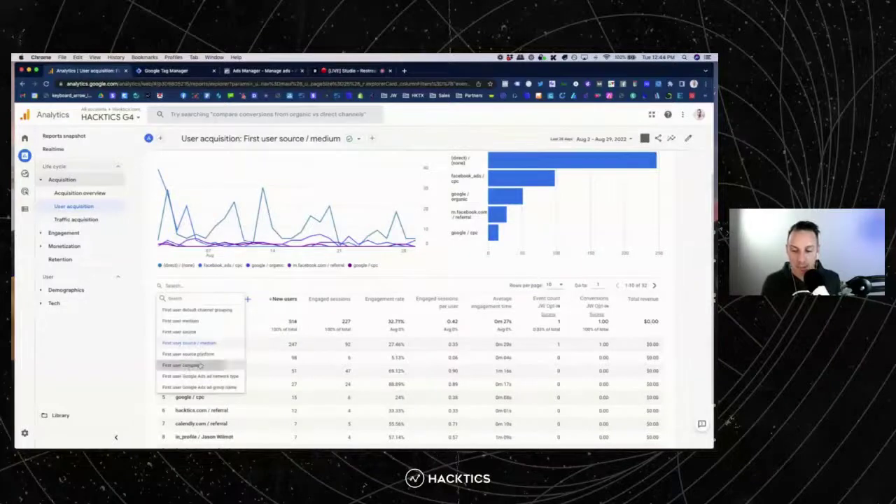
{"action": "left_click", "coordinate": [183, 365]}
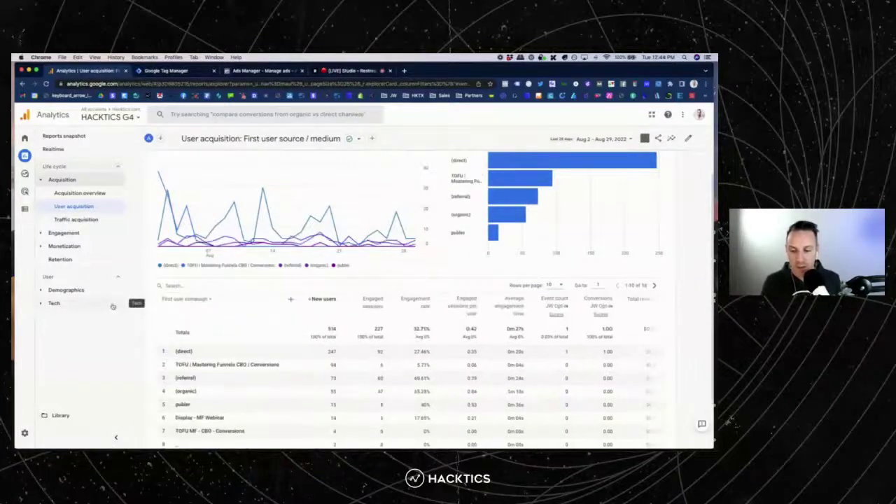
{"action": "left_click", "coordinate": [210, 300]}
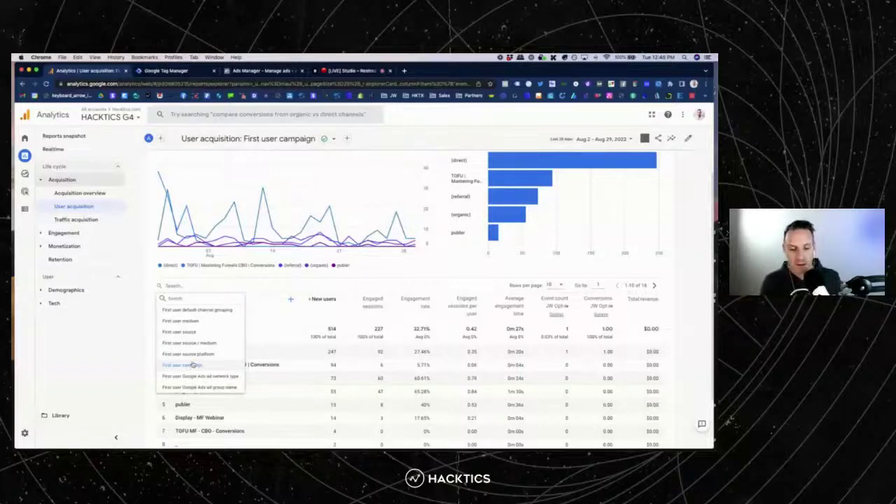
{"action": "left_click", "coordinate": [134, 367]}
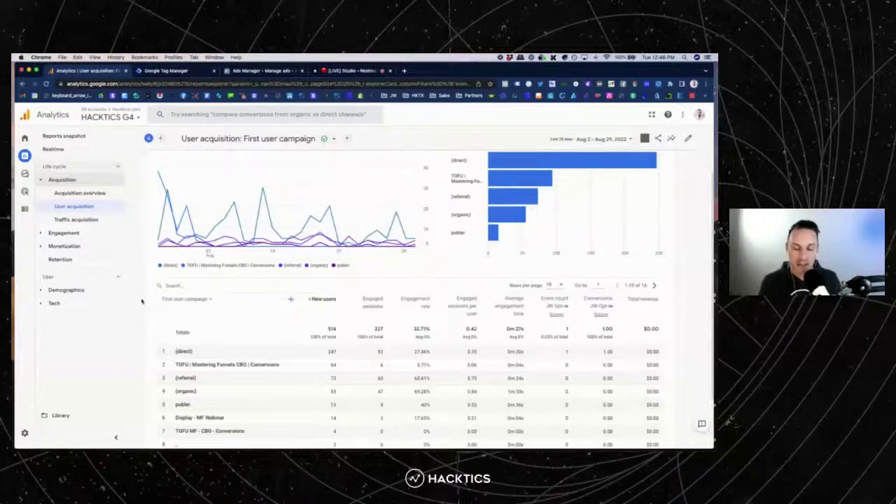
- Switch to Facebook Ads Manager and open the URL parameter builder for the Bike DIY - Struggling ad
{"action": "left_click", "coordinate": [271, 72]}
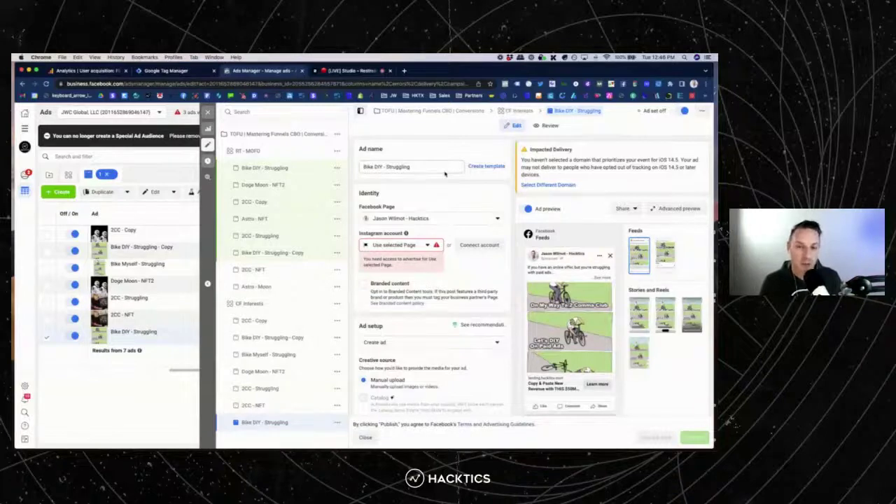
{"action": "scroll", "coordinate": [445, 174], "scroll_direction": "down", "scroll_amount": 10}
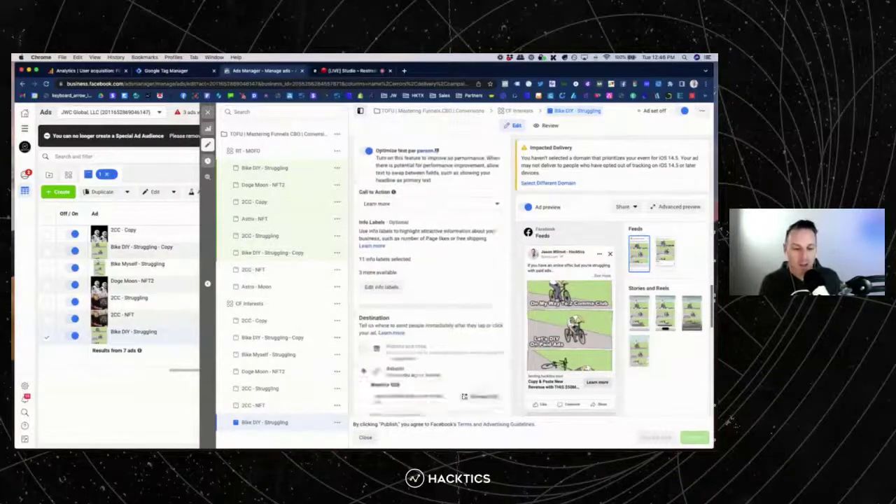
{"action": "scroll", "coordinate": [444, 172], "scroll_direction": "down", "scroll_amount": 6}
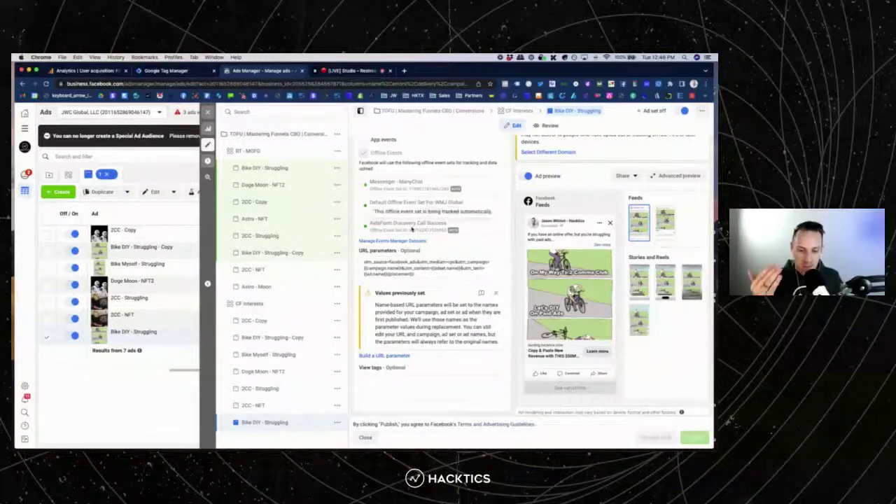
{"action": "left_click", "coordinate": [384, 355]}
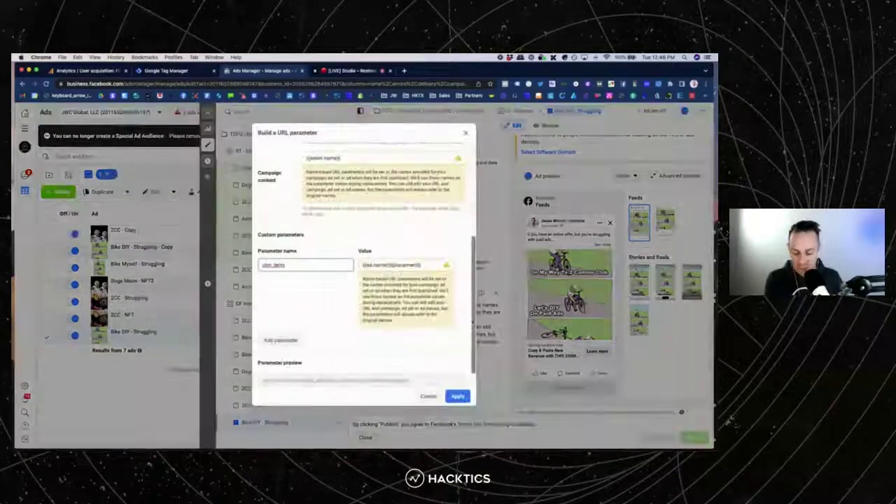
- Examine the ad's campaign source, medium, name and content parameters and the custom utm_term parameter
{"action": "scroll", "coordinate": [384, 278], "scroll_direction": "up", "scroll_amount": 5}
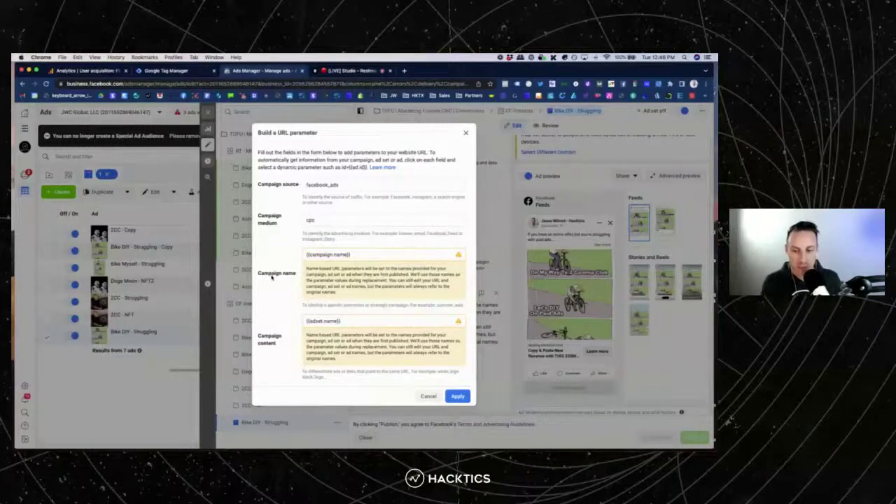
{"action": "scroll", "coordinate": [266, 336], "scroll_direction": "down", "scroll_amount": 2}
{"action": "scroll", "coordinate": [264, 321], "scroll_direction": "down", "scroll_amount": 5}
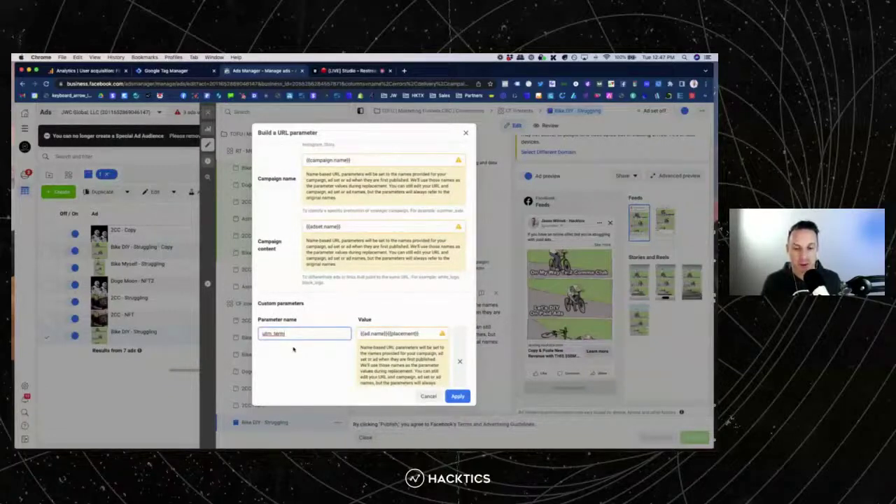
{"action": "scroll", "coordinate": [342, 321], "scroll_direction": "up", "scroll_amount": 5}
{"action": "left_click", "coordinate": [310, 244]}
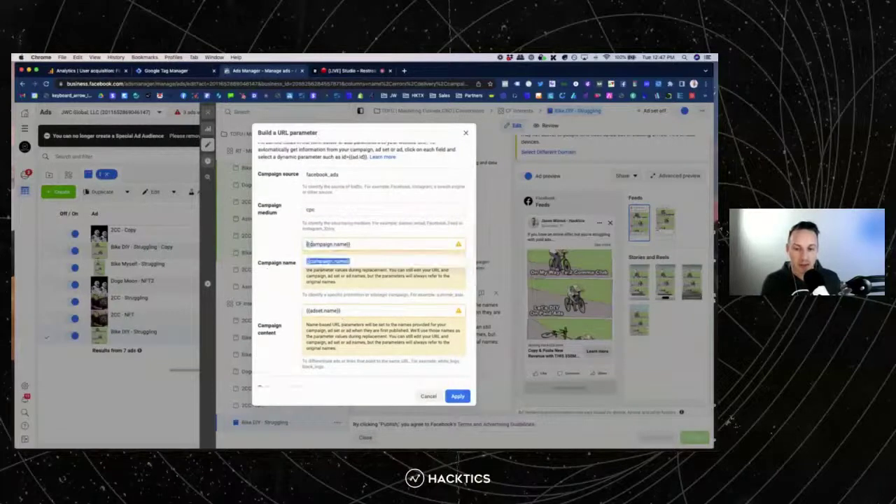
{"action": "left_click_drag", "start_coordinate": [310, 244], "coordinate": [381, 244]}
{"action": "left_click", "coordinate": [381, 245]}
{"action": "left_click", "coordinate": [327, 291]}
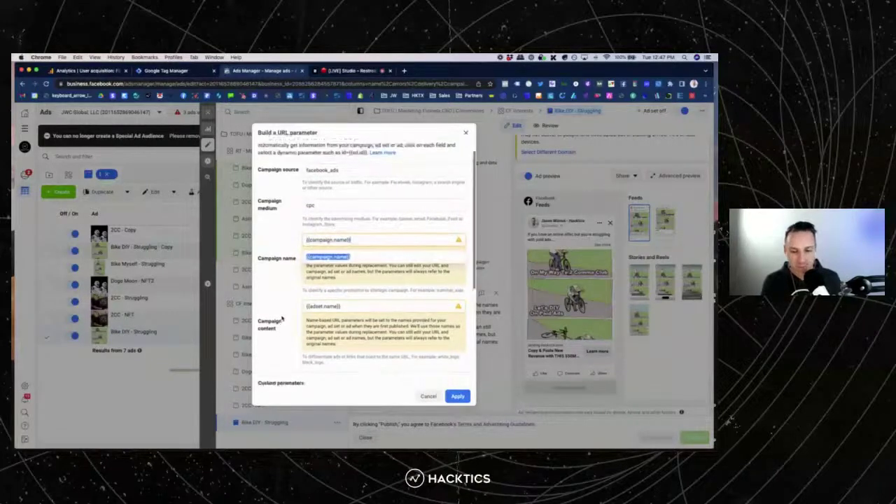
{"action": "scroll", "coordinate": [315, 294], "scroll_direction": "down", "scroll_amount": 1}
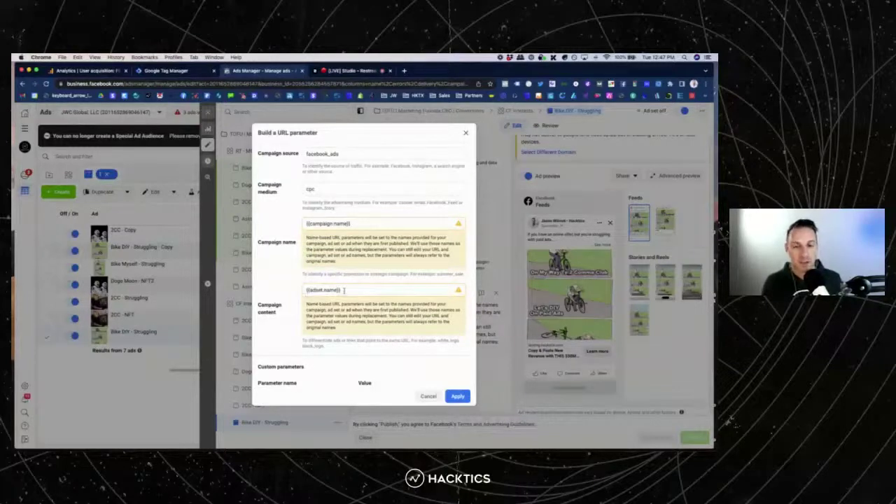
{"action": "scroll", "coordinate": [343, 290], "scroll_direction": "down", "scroll_amount": 3}
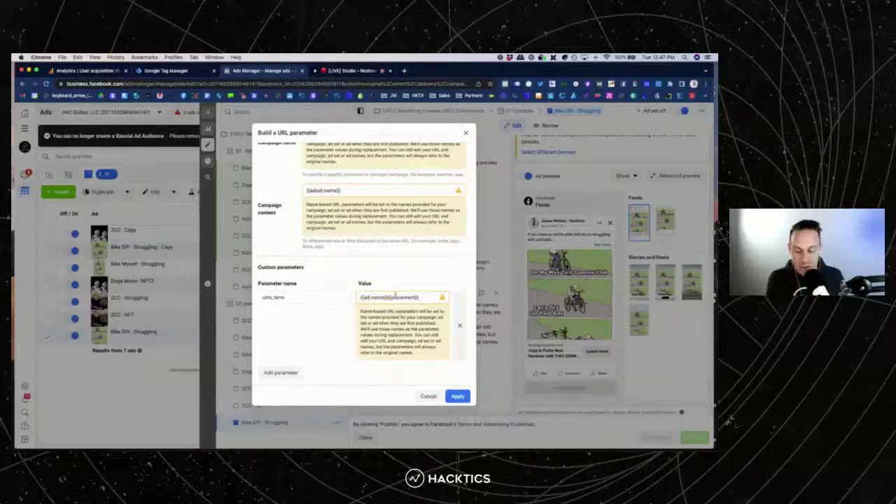
{"action": "scroll", "coordinate": [395, 297], "scroll_direction": "up", "scroll_amount": 10}
{"action": "scroll", "coordinate": [397, 300], "scroll_direction": "down", "scroll_amount": 1}
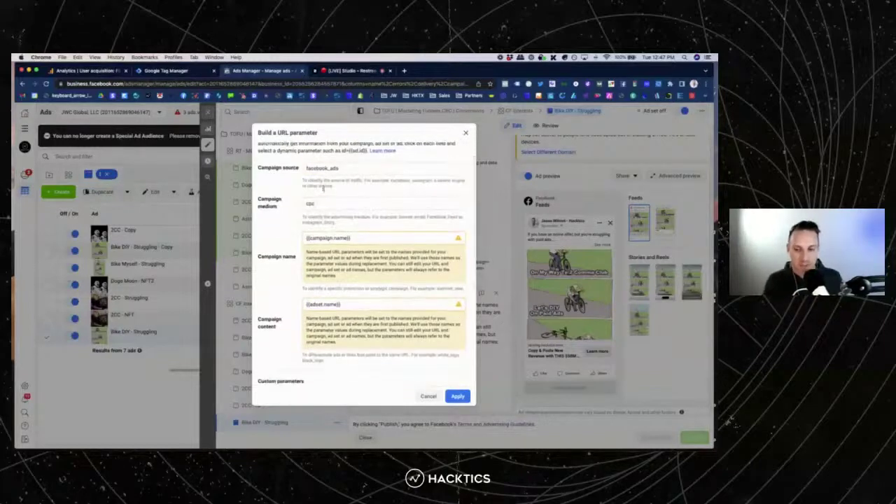
{"action": "left_click_drag", "start_coordinate": [329, 169], "coordinate": [348, 169]}
{"action": "left_click", "coordinate": [323, 169]}
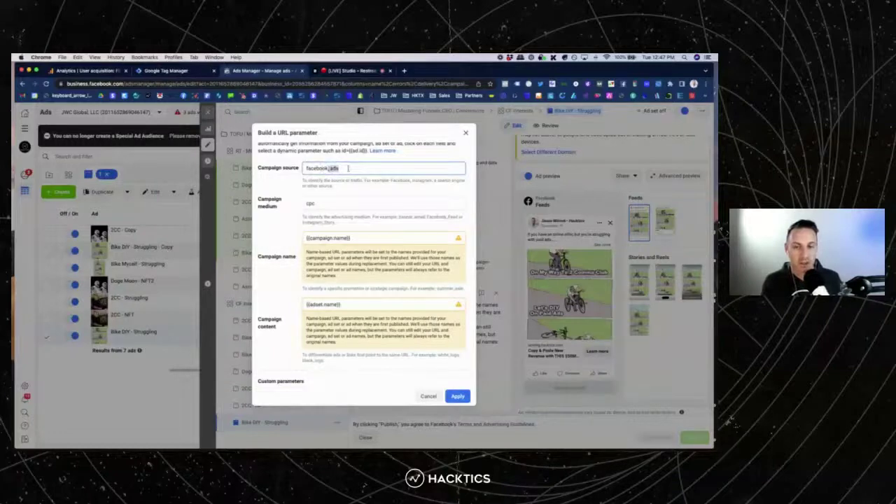
{"action": "left_click", "coordinate": [348, 169]}
- Clear the campaign medium and set the campaign source to facebook_cpc
{"action": "left_click", "coordinate": [312, 207]}
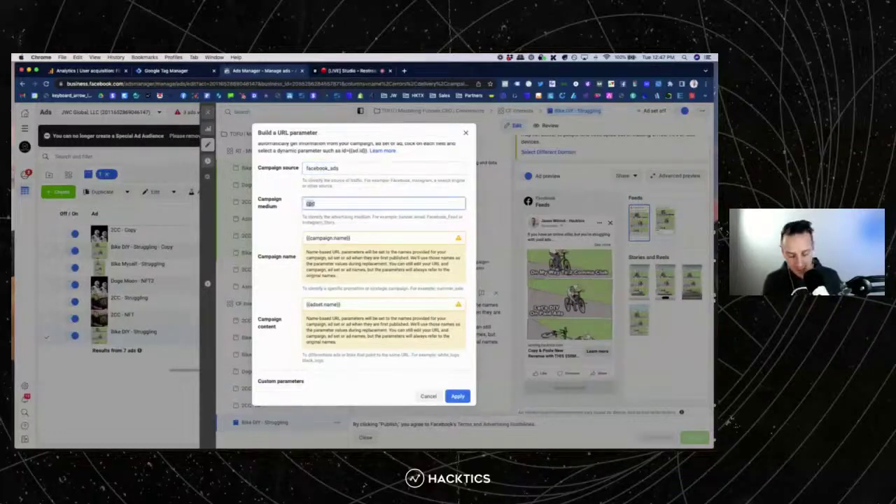
{"action": "key", "text": "BackSpace"}
{"action": "key", "text": "BackSpace"}
{"action": "key", "text": "BackSpace"}
{"action": "left_click", "coordinate": [283, 202]}
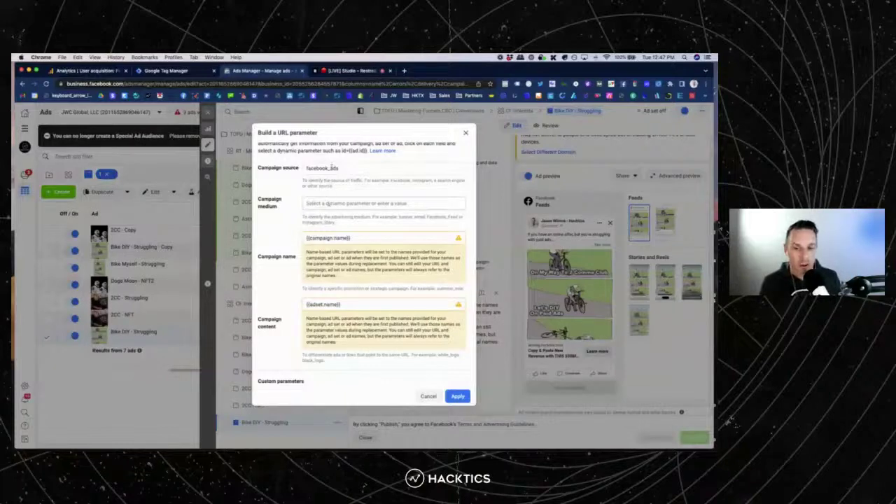
{"action": "left_click_drag", "start_coordinate": [328, 168], "coordinate": [353, 167]}
{"action": "left_click", "coordinate": [333, 168]}
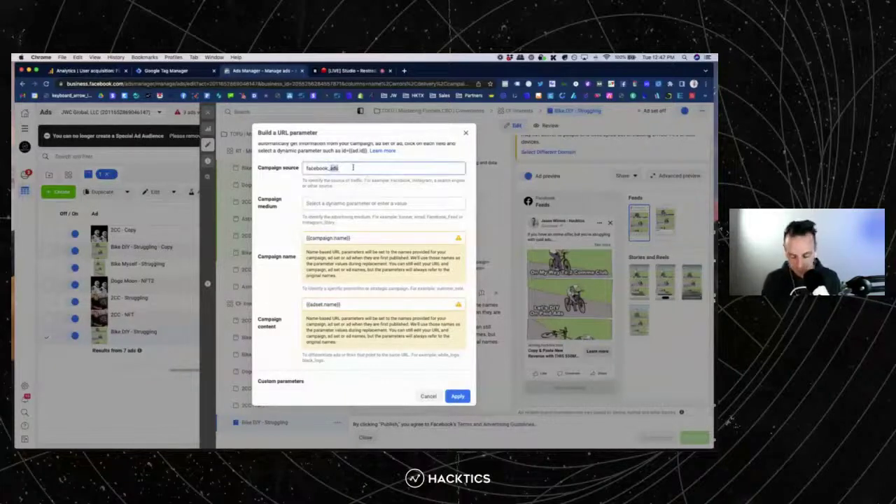
{"action": "type", "text": "cpc"}
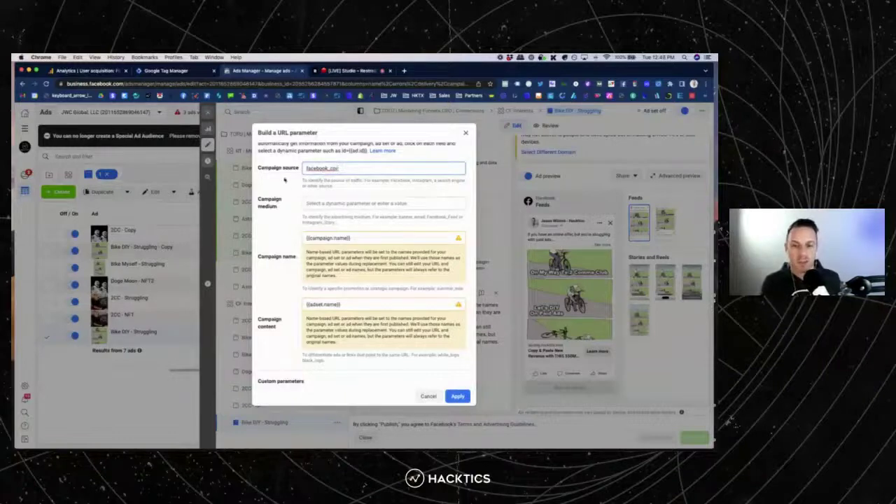
{"action": "left_click", "coordinate": [285, 179]}
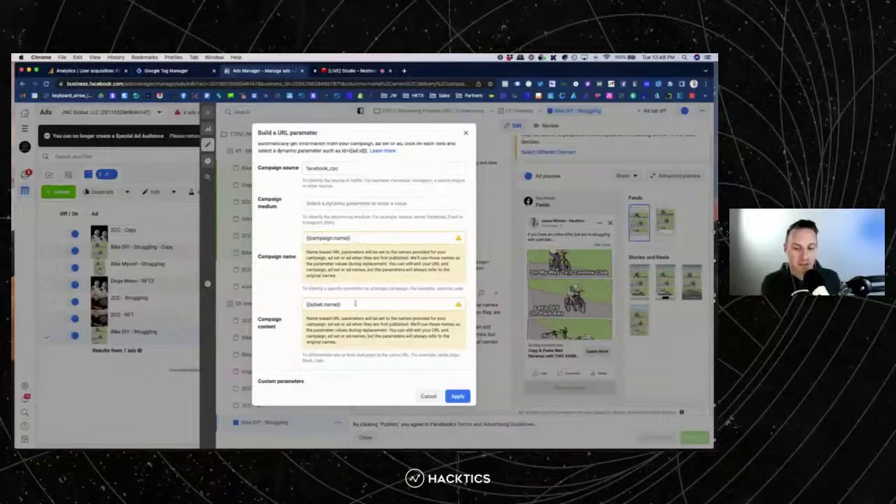
- Move the {{adset.name}} parameter from the campaign content to the empty campaign medium
{"action": "key", "text": "ctrl+a"}
{"action": "key", "text": "ctrl+x"}
{"action": "left_click", "coordinate": [352, 202]}
{"action": "key", "text": "ctrl+v"}
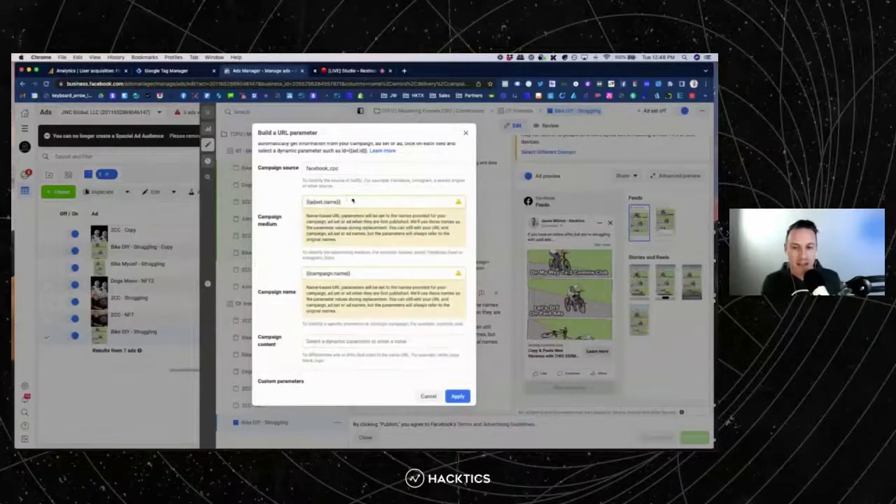
- Move the utm_term value {{ad.name}}{{placement}} to the campaign medium, directly after {{adset.name}}
{"action": "scroll", "coordinate": [352, 202], "scroll_direction": "down", "scroll_amount": 5}
{"action": "triple_click", "coordinate": [385, 256]}
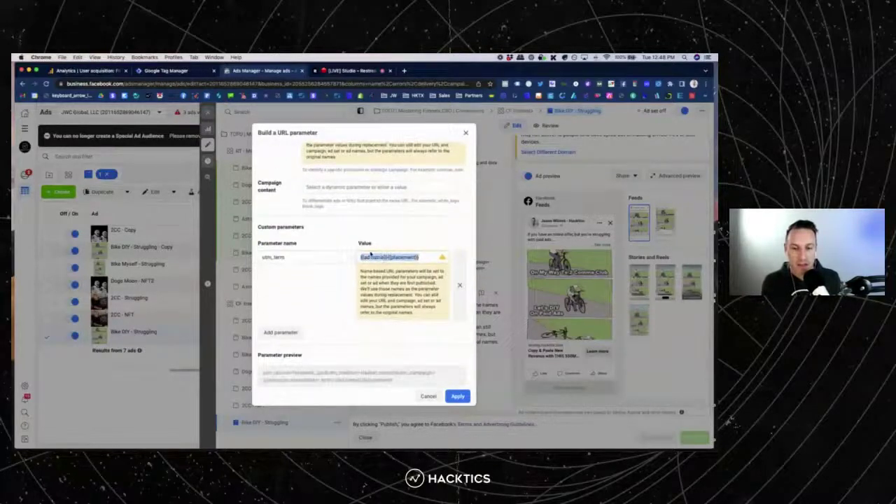
{"action": "key", "text": "ctrl+x"}
{"action": "scroll", "coordinate": [361, 227], "scroll_direction": "up", "scroll_amount": 5}
{"action": "left_click", "coordinate": [340, 218]}
{"action": "key", "text": "ctrl+v"}
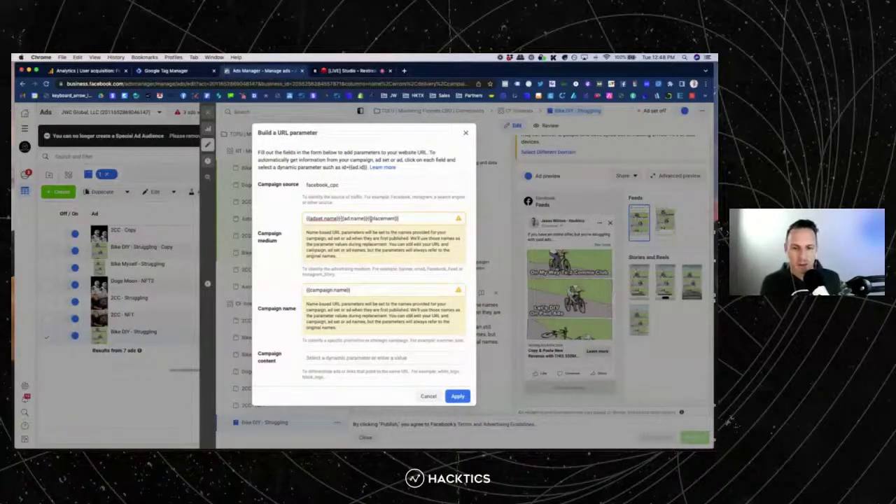
- Try moving {{adset.name}}{{ad.name}} from the campaign medium to the end of the campaign name, and undo the move
{"action": "left_click_drag", "start_coordinate": [370, 219], "coordinate": [305, 218]}
{"action": "key", "text": "BackSpace"}
{"action": "left_click", "coordinate": [372, 255]}
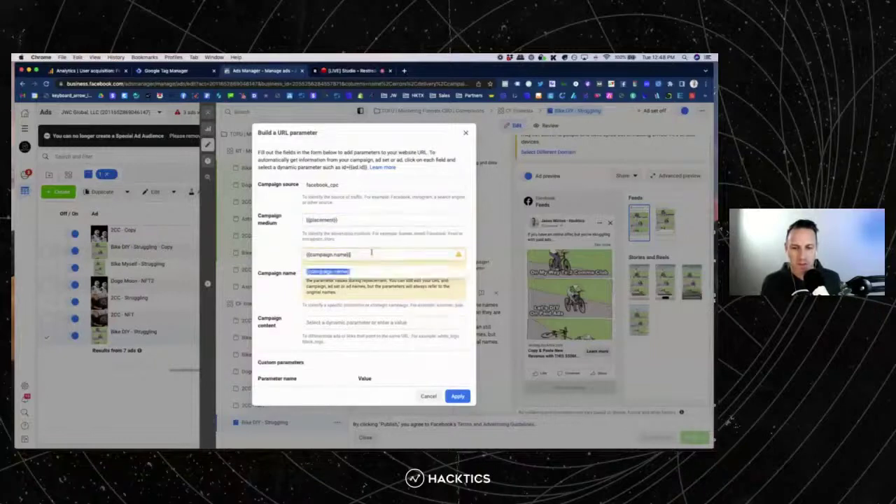
{"action": "key", "text": "ctrl+v"}
{"action": "key", "text": "super+z"}
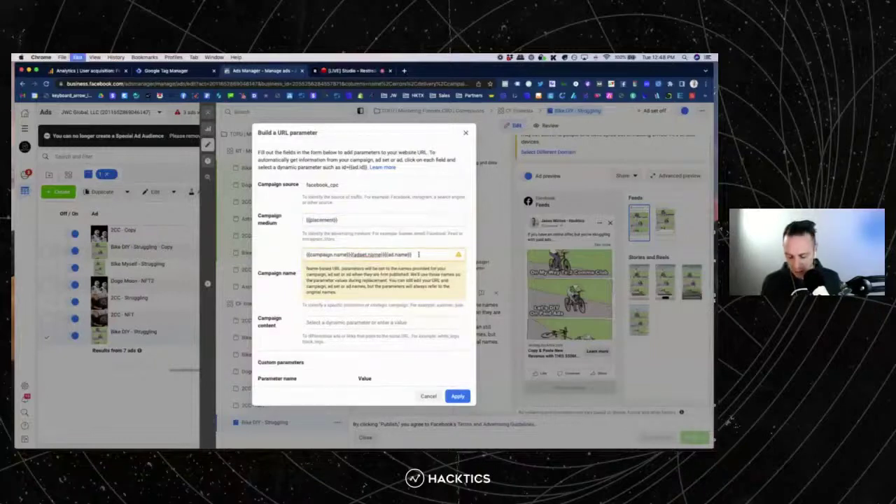
{"action": "left_click", "coordinate": [309, 219]}
{"action": "key", "text": "super+z"}
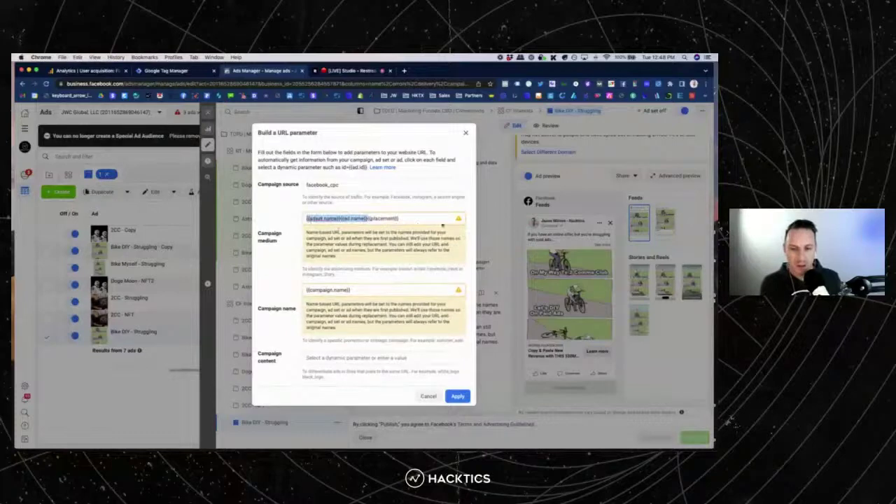
{"action": "left_click", "coordinate": [310, 220]}
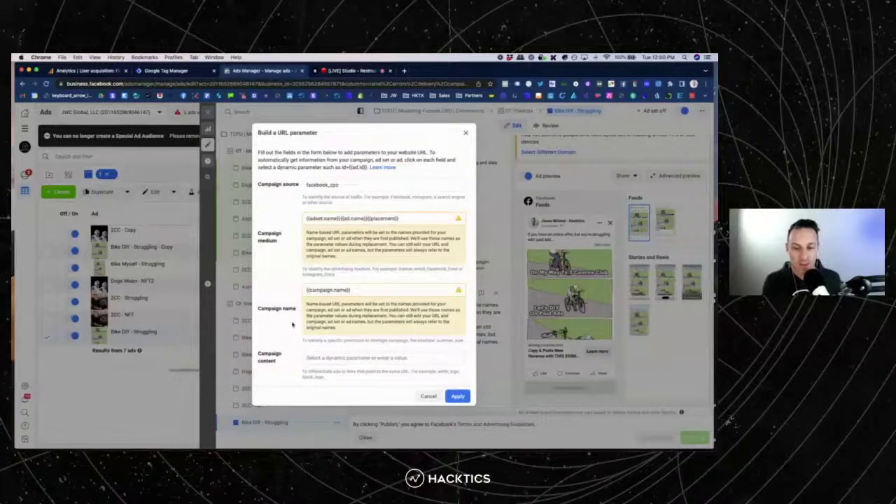
- Review the rearranged URL parameters and close the builder without applying them
{"action": "scroll", "coordinate": [294, 326], "scroll_direction": "down", "scroll_amount": 4}
{"action": "scroll", "coordinate": [279, 324], "scroll_direction": "up", "scroll_amount": 5}
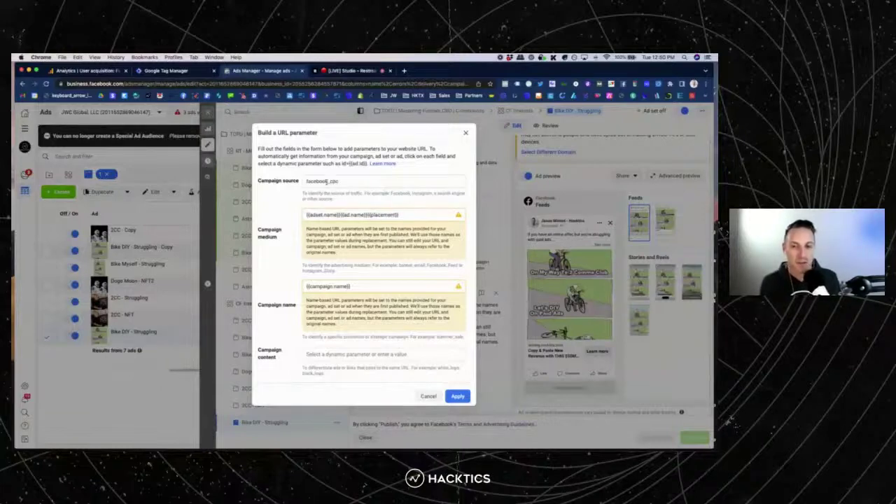
{"action": "left_click_drag", "start_coordinate": [329, 181], "coordinate": [356, 182]}
{"action": "left_click", "coordinate": [357, 182]}
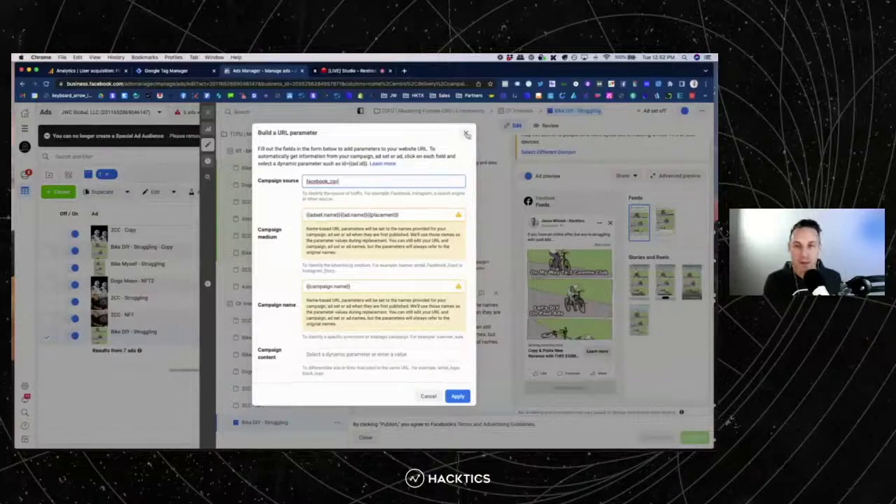
{"action": "left_click", "coordinate": [466, 134]}
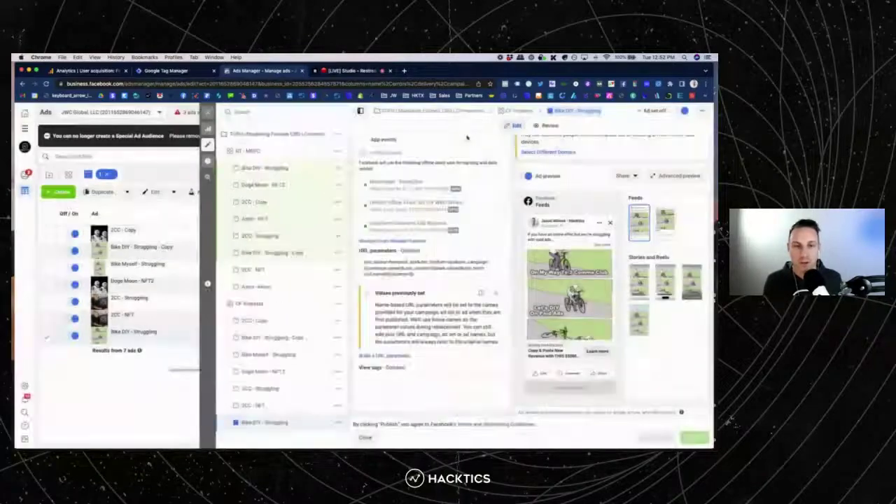
{"action": "left_click", "coordinate": [347, 70]}
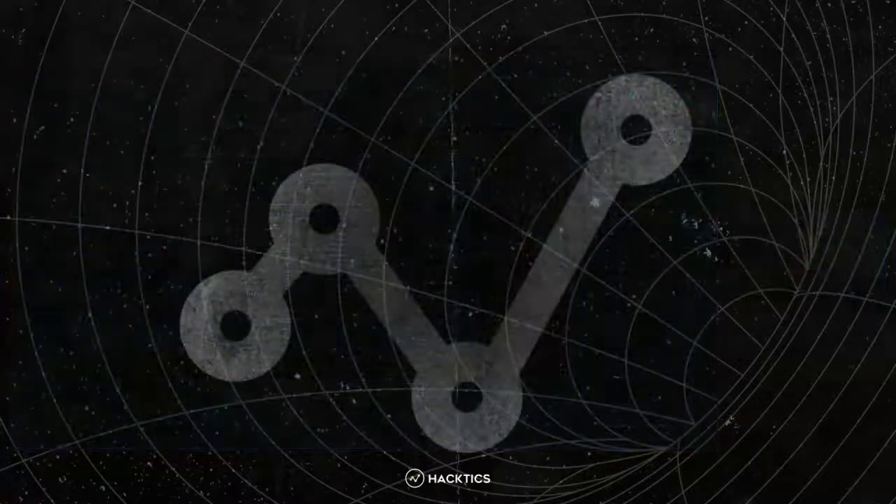